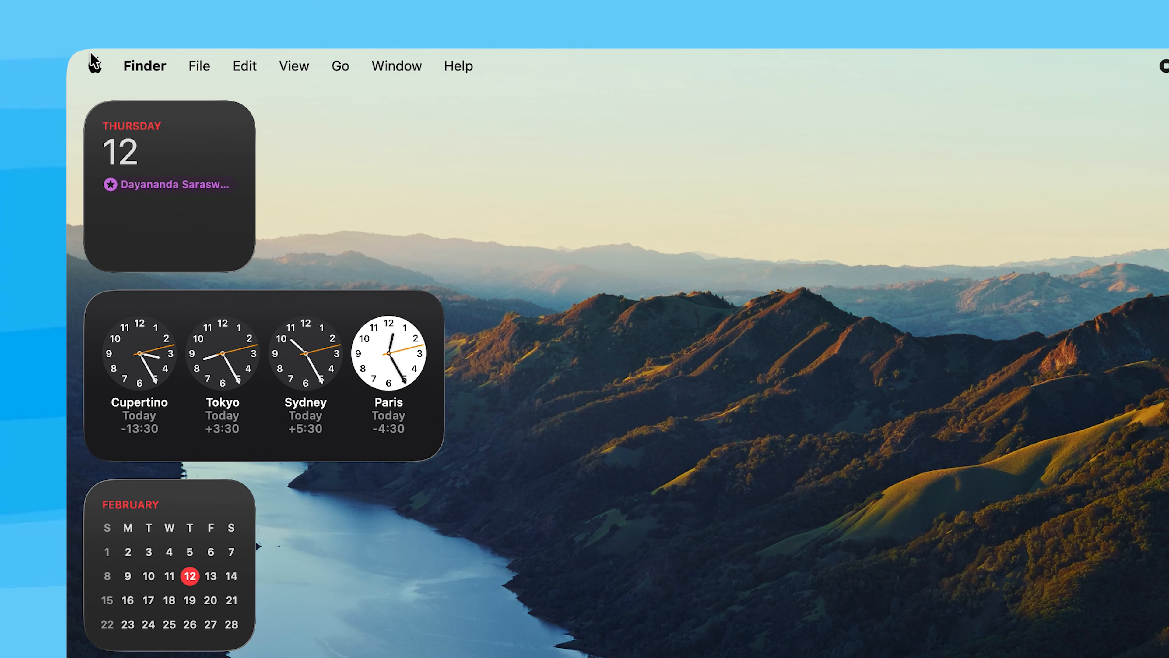
Step: Open System Settings and go to the Login Items & Extensions page
left_click(94, 64)
mouse_move(170, 157)
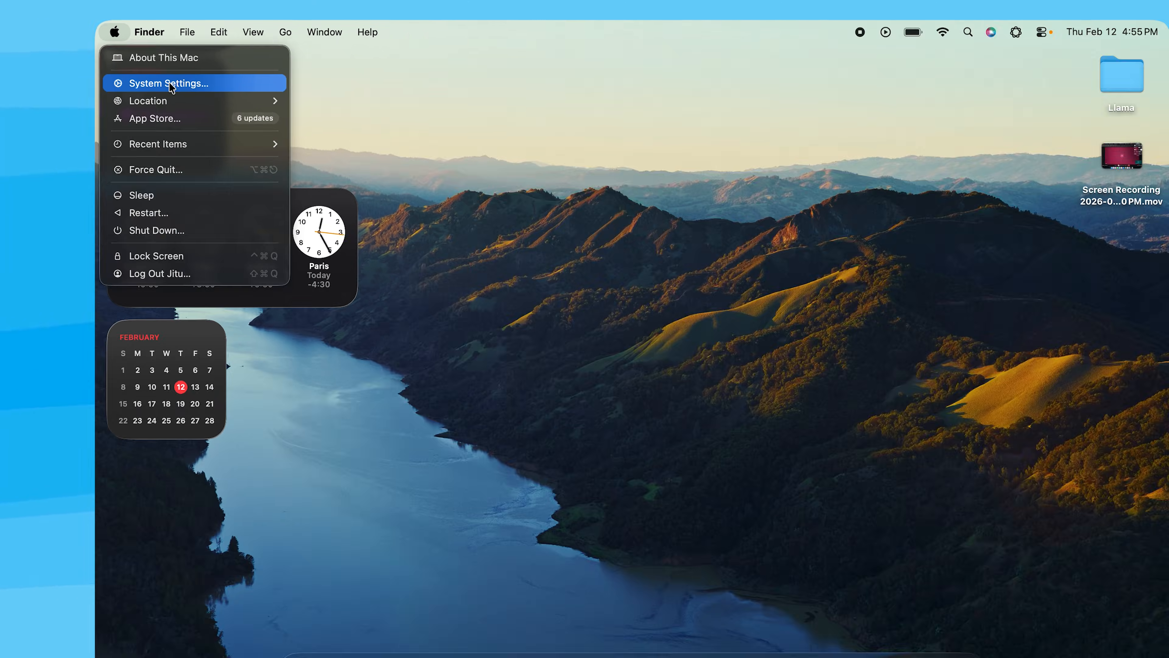
left_click(170, 85)
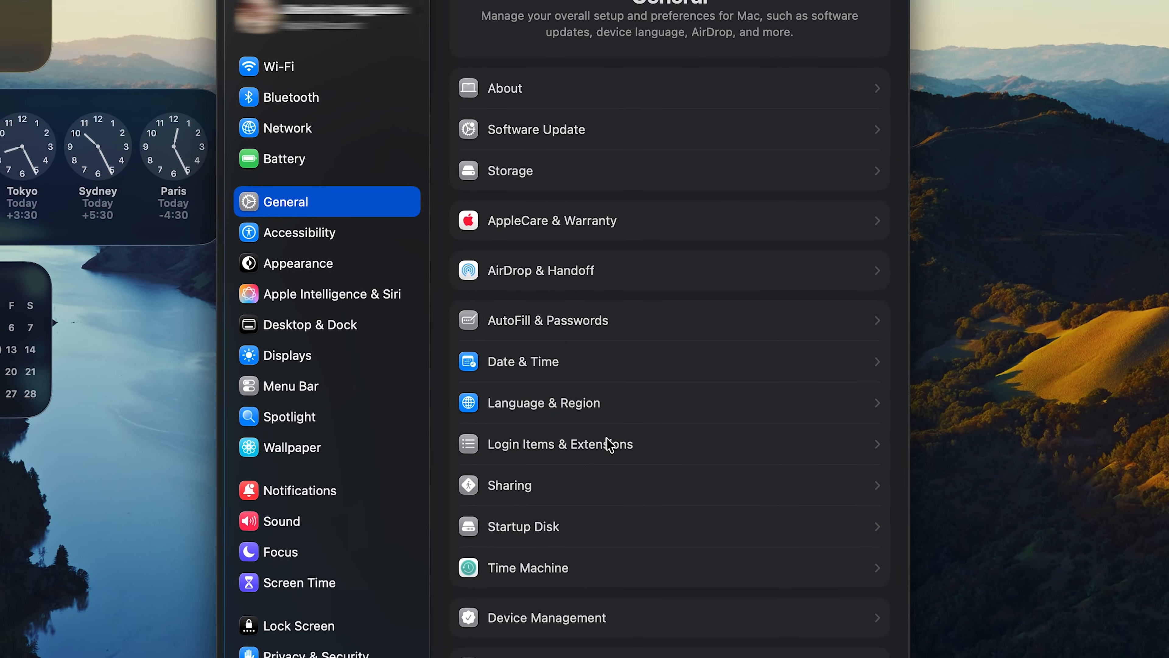
left_click(603, 448)
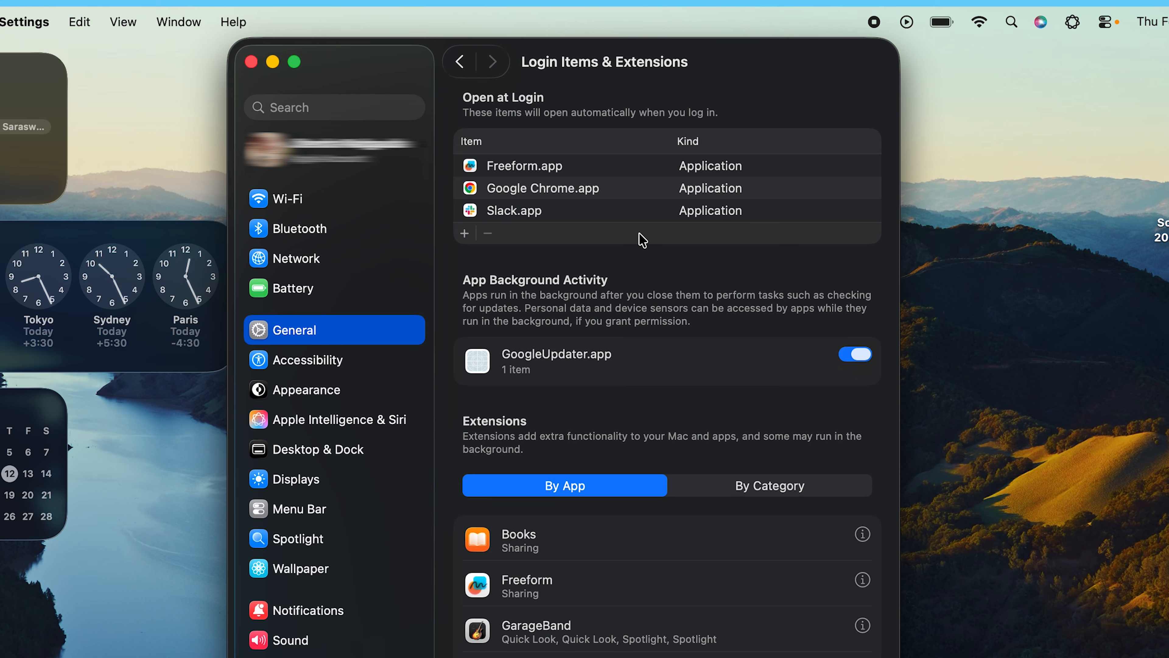
Step: Remove Freeform.app and Google Chrome.app from the Open at Login list
key("Tab")
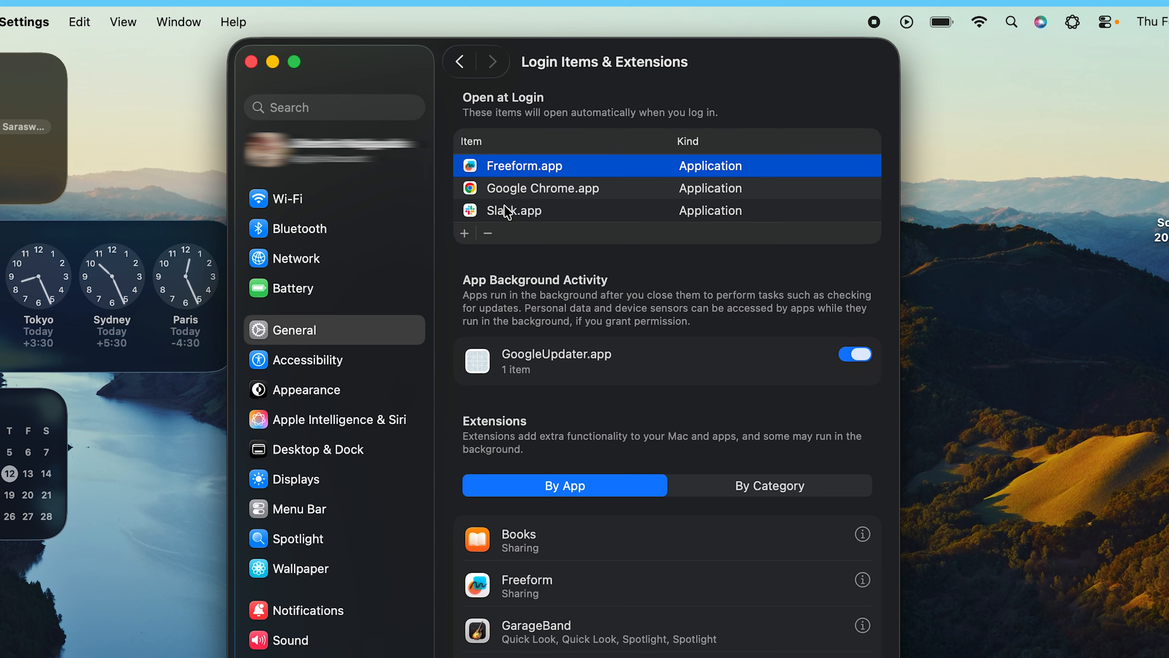
left_click(489, 234)
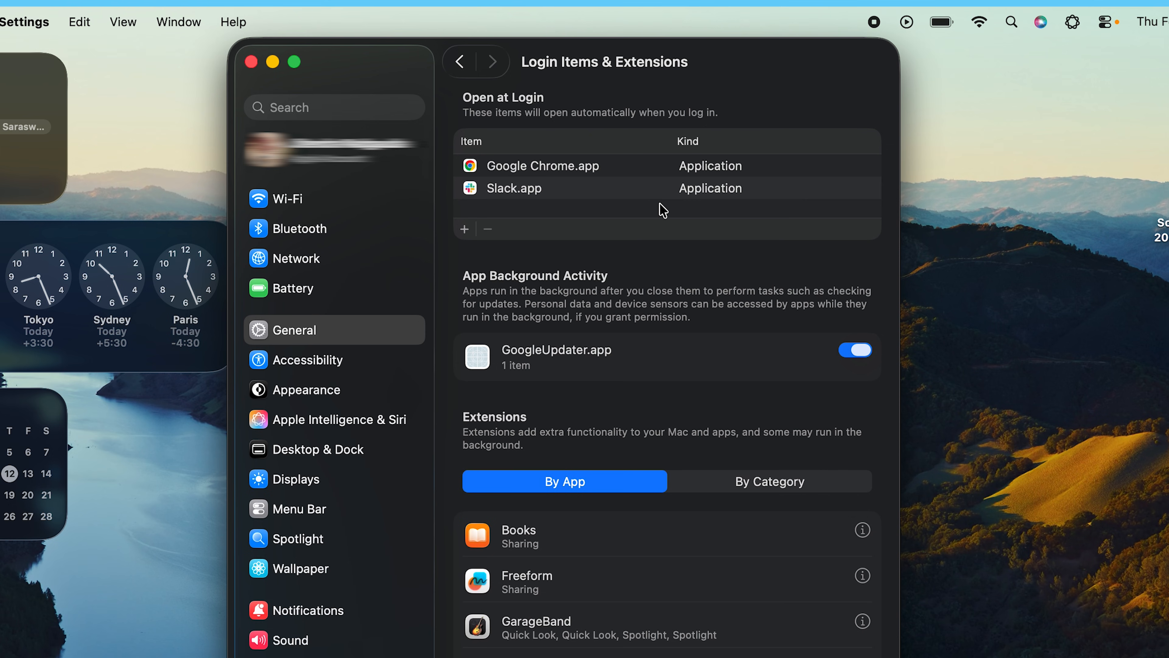
left_click(615, 168)
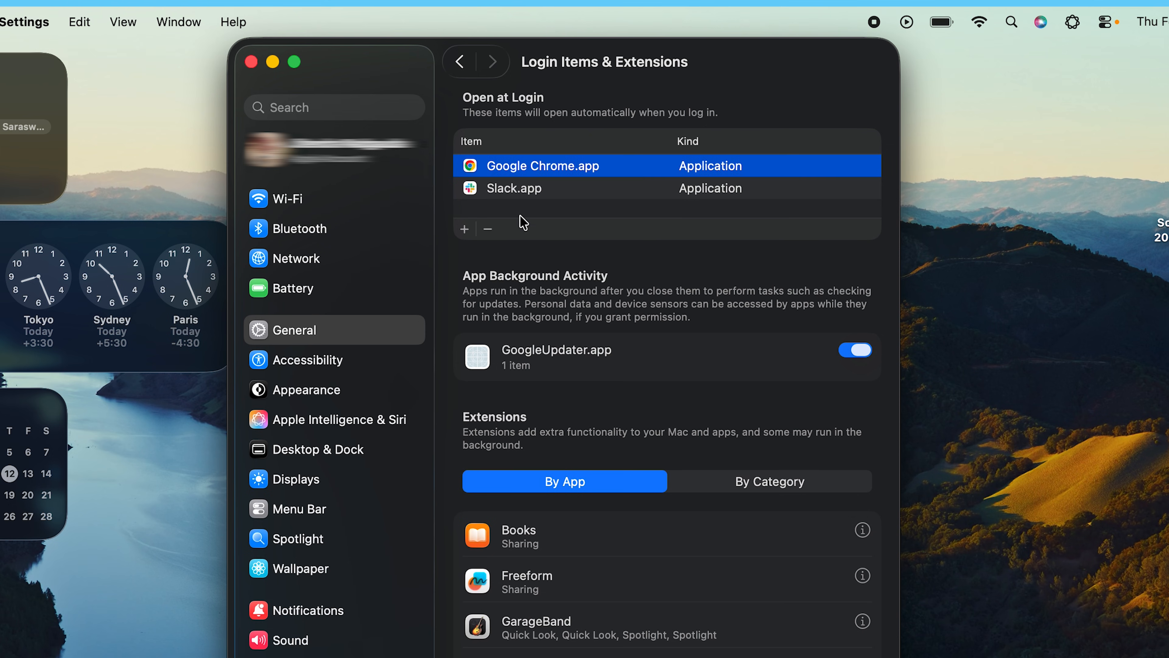
left_click(487, 229)
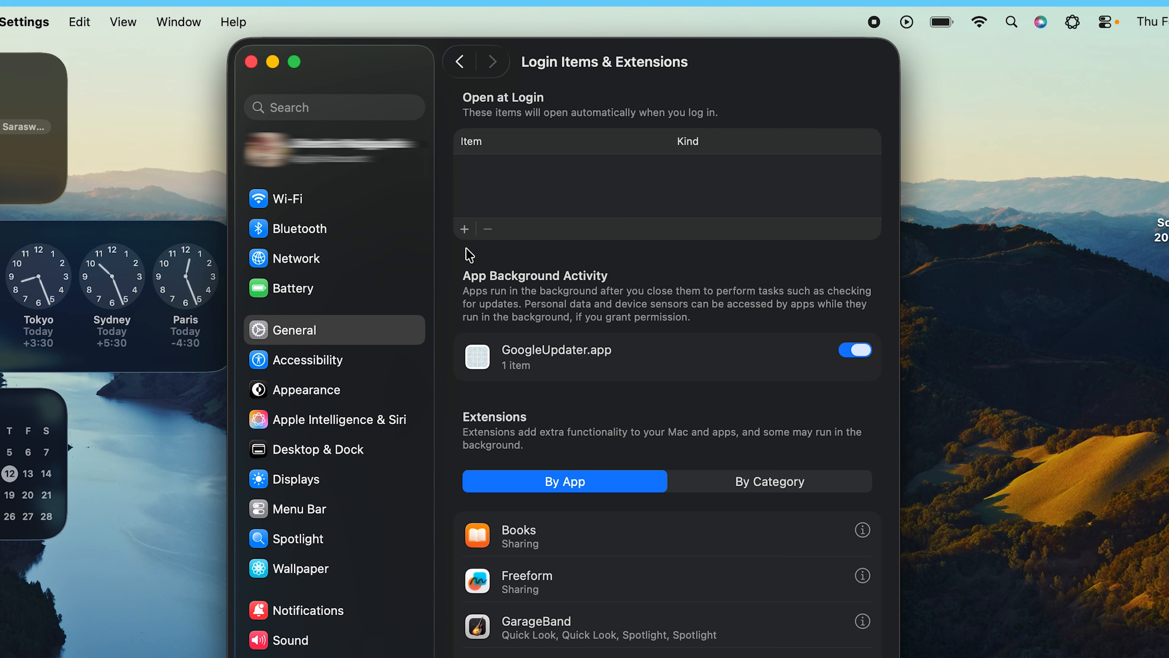
Step: Try to add Clock.app from the Applications folder as an Open at Login item
left_click(464, 229)
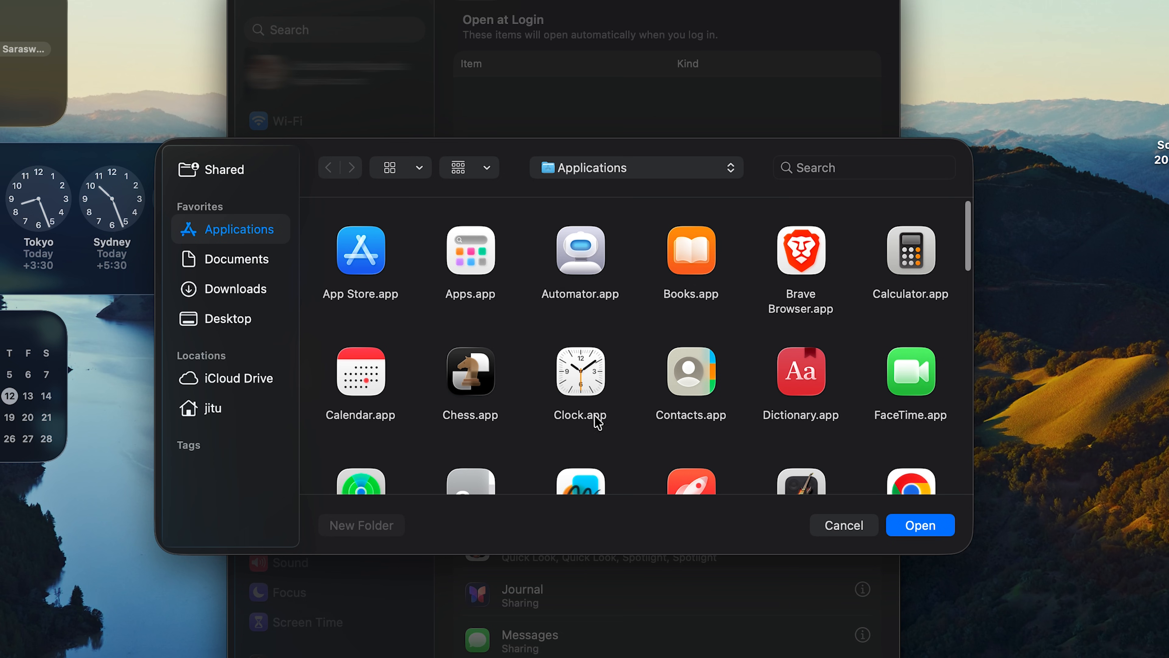
left_click(596, 420)
left_click(942, 529)
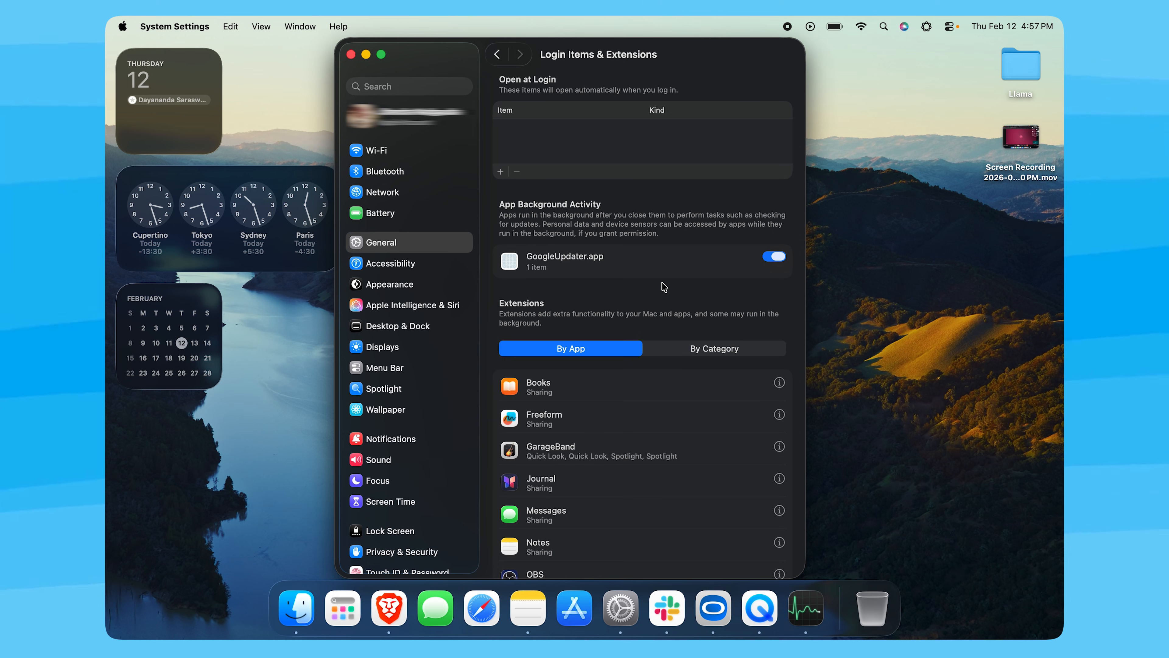
left_click(334, 624)
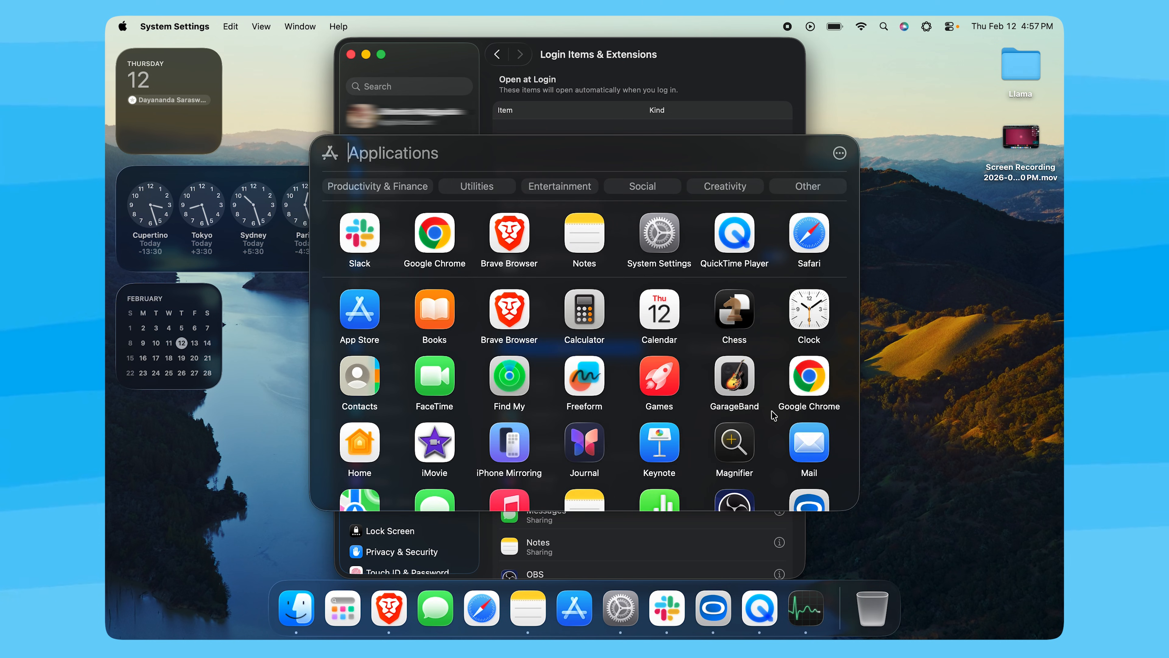
key("Escape")
key("Escape")
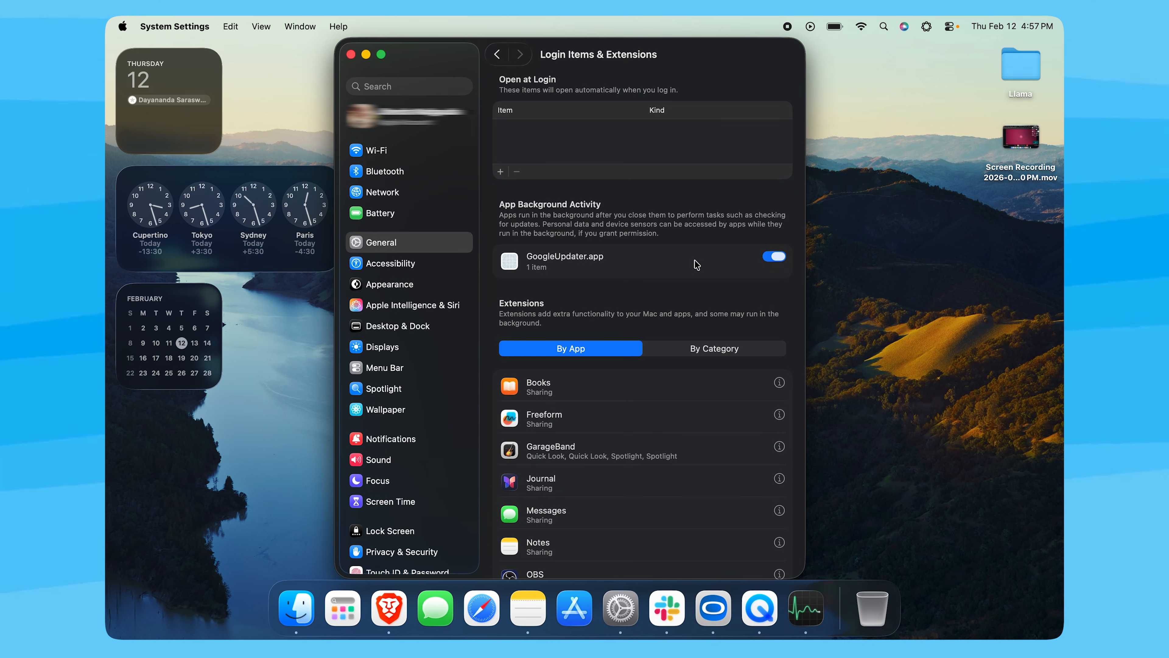
Step: Turn off background activity for GoogleUpdater.app and quit System Settings
left_click(781, 260)
key("super+q")
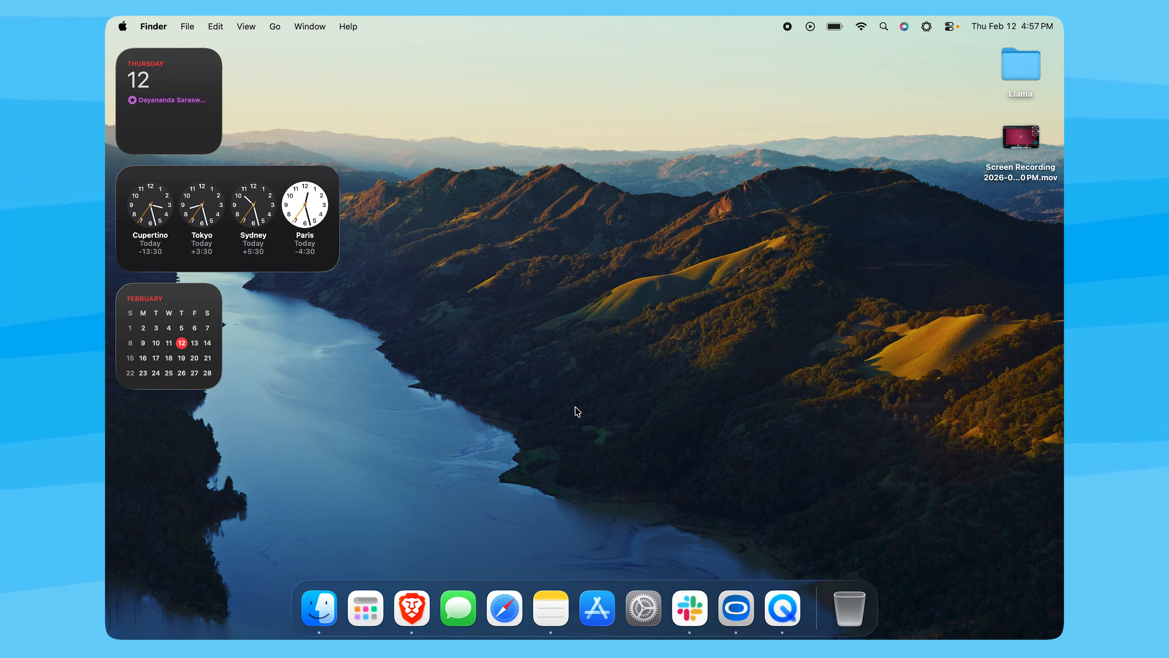
Step: Search the apps list for "activi" and open Activity Monitor.app
left_click(372, 607)
scroll(645, 374, "down", 1)
scroll(646, 374, "up", 1)
type("activity Monitor.app")
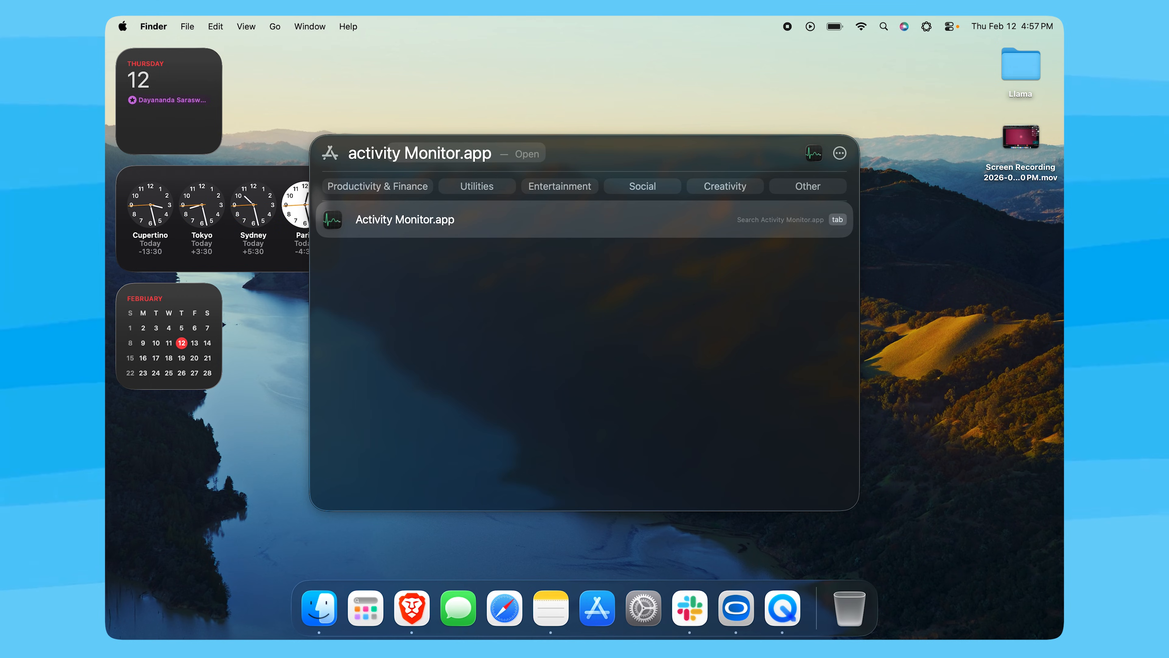
left_click(418, 219)
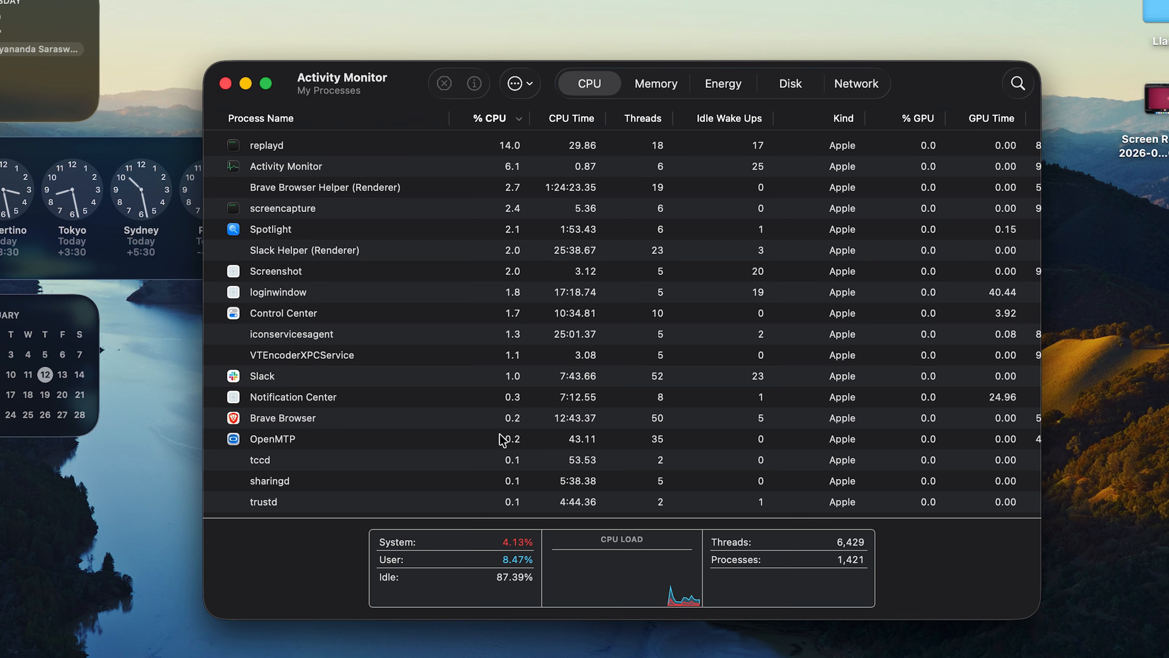
Step: Stop the Slack process from the CPU list, choosing Quit in the confirmation
scroll(380, 334, "down", 10)
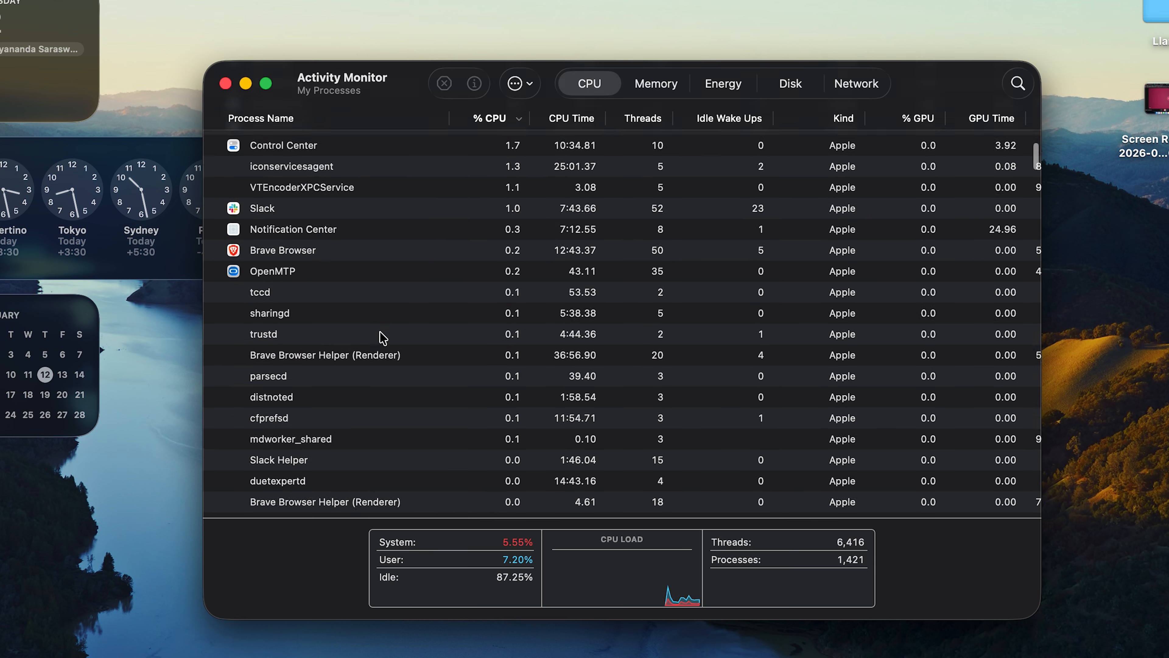
scroll(379, 335, "up", 10)
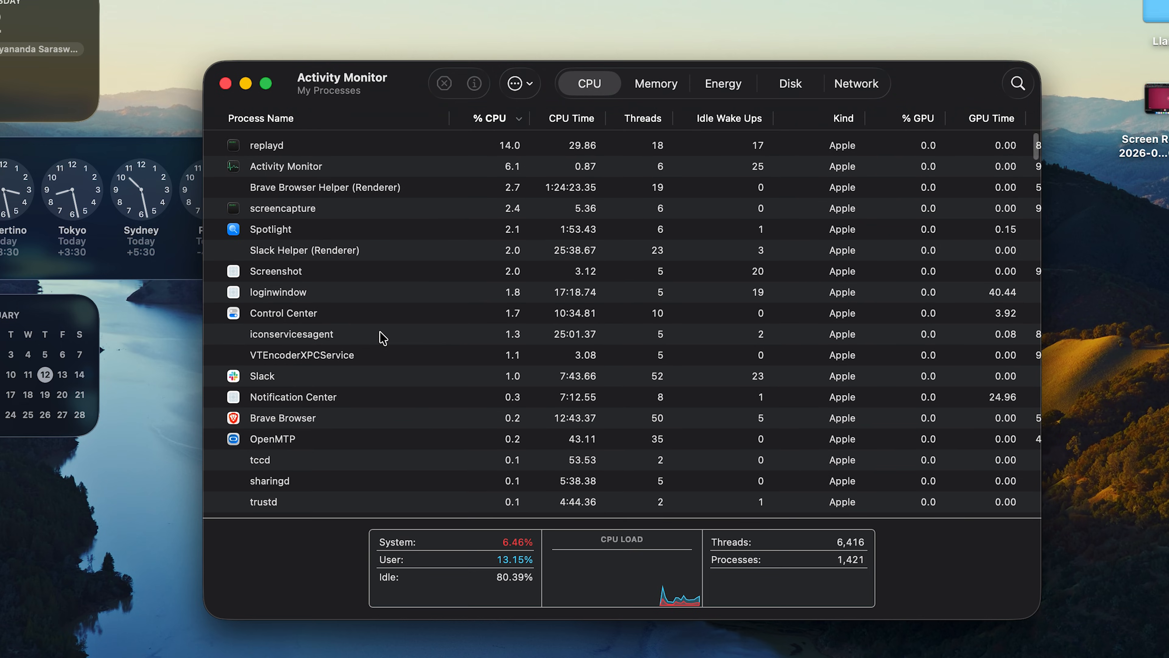
scroll(379, 335, "down", 5)
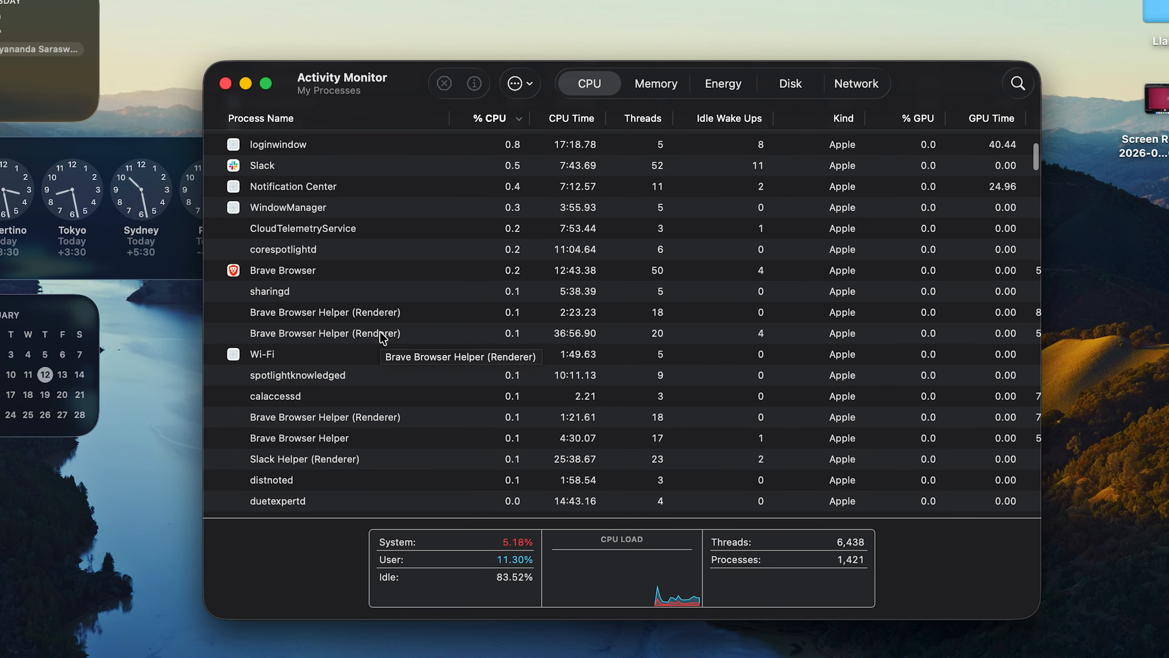
scroll(382, 338, "up", 5)
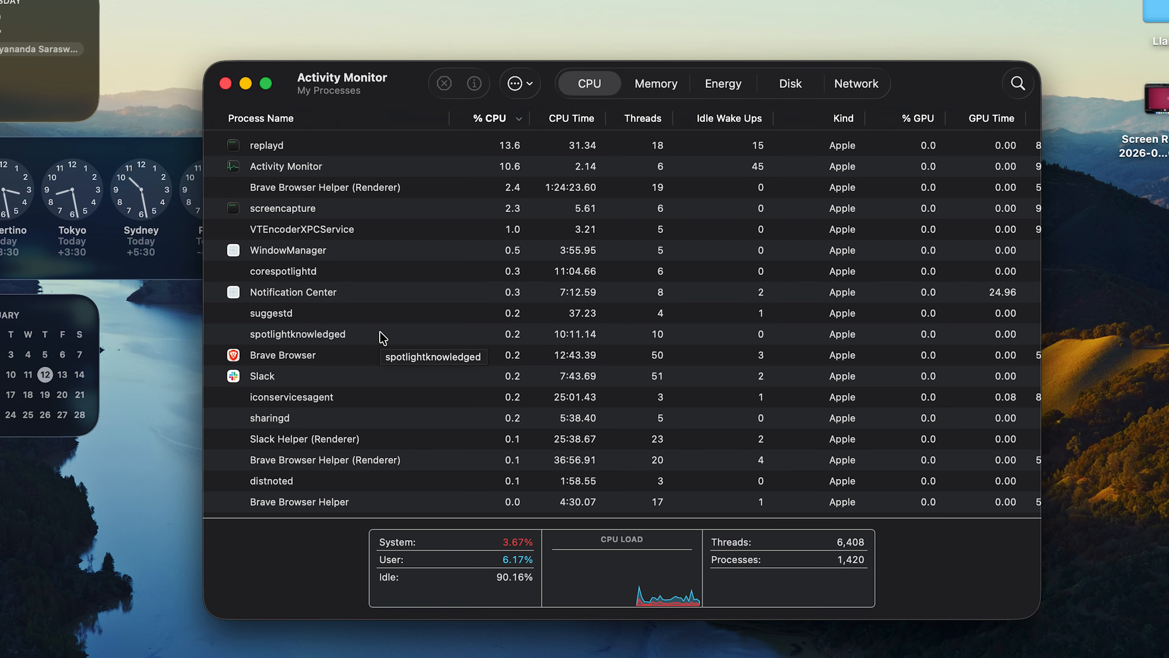
left_click(318, 356)
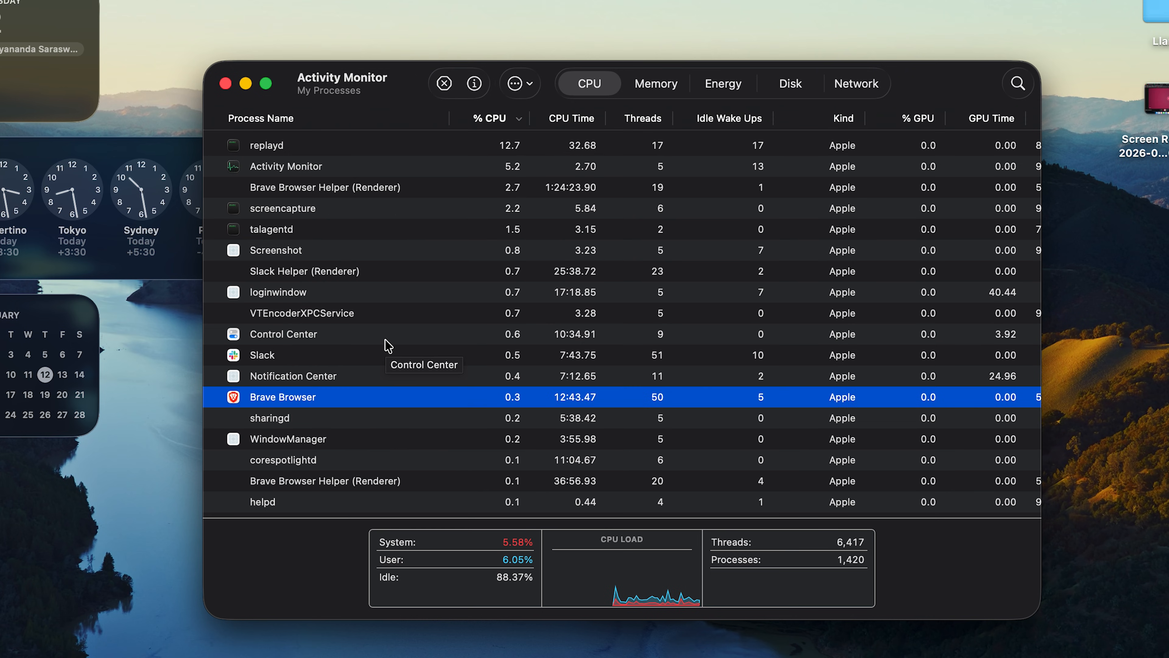
left_click(275, 353)
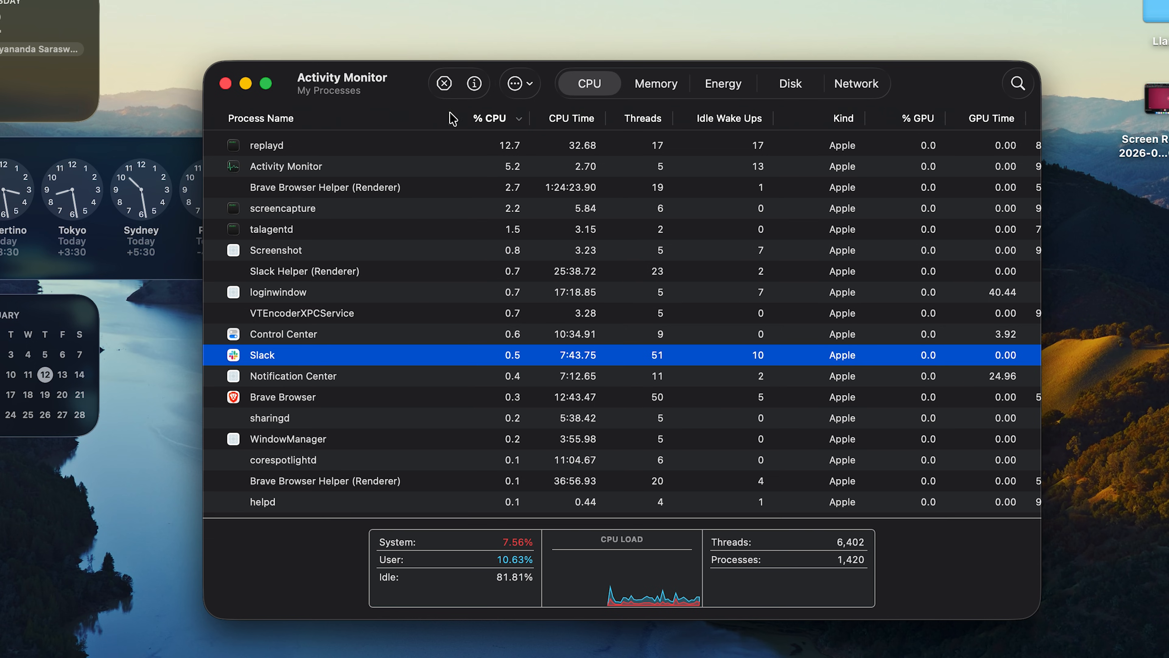
left_click(450, 89)
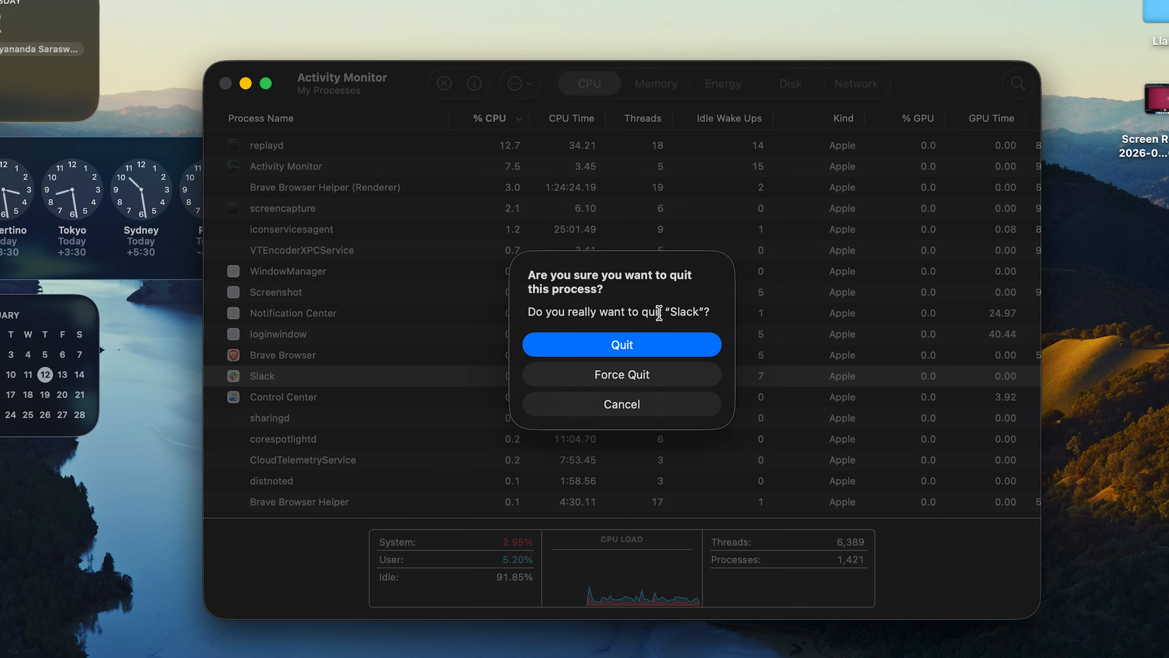
left_click(649, 346)
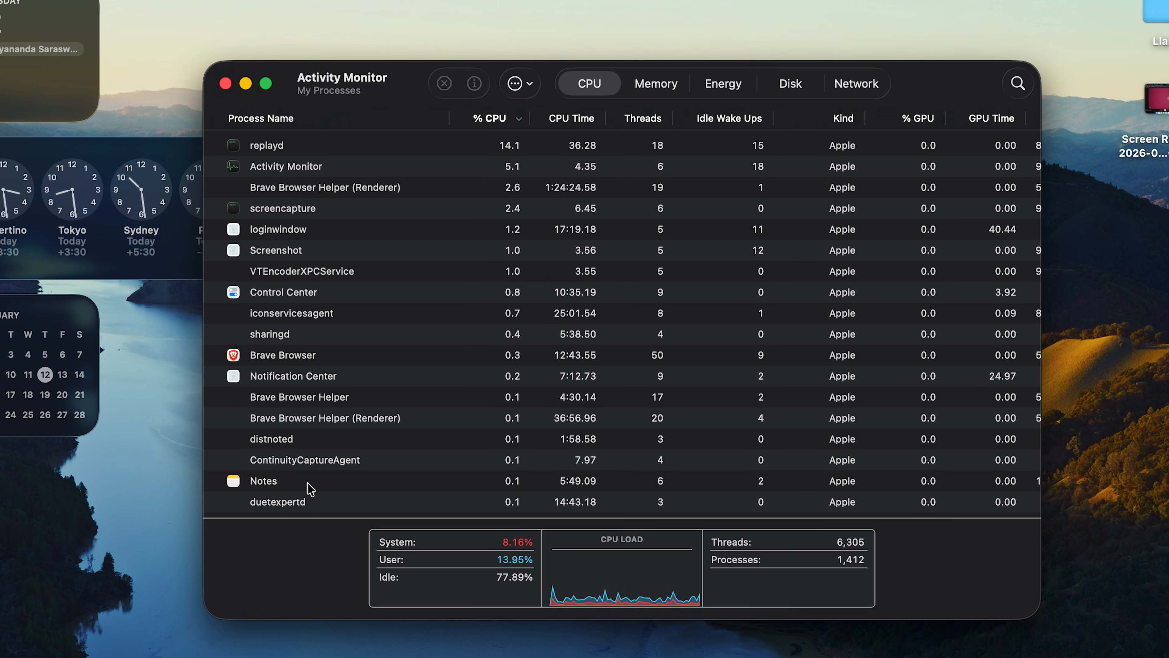
Step: Stop the Notes process with Quit, and close the Activity Monitor window
left_click(300, 487)
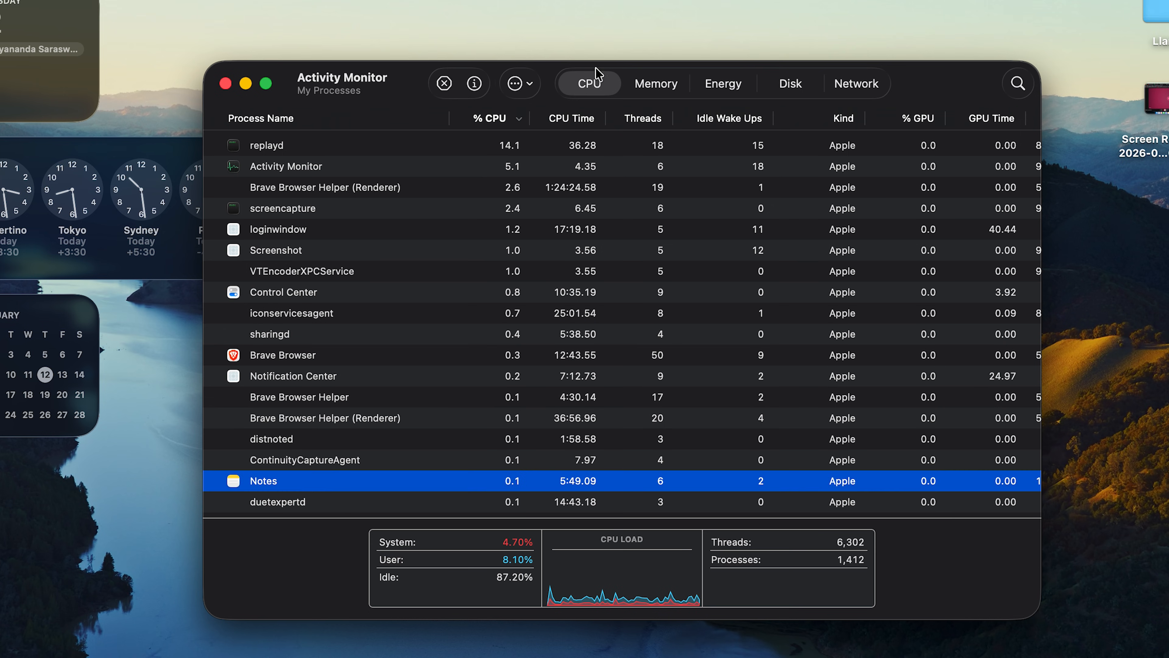
left_click(445, 83)
left_click(682, 355)
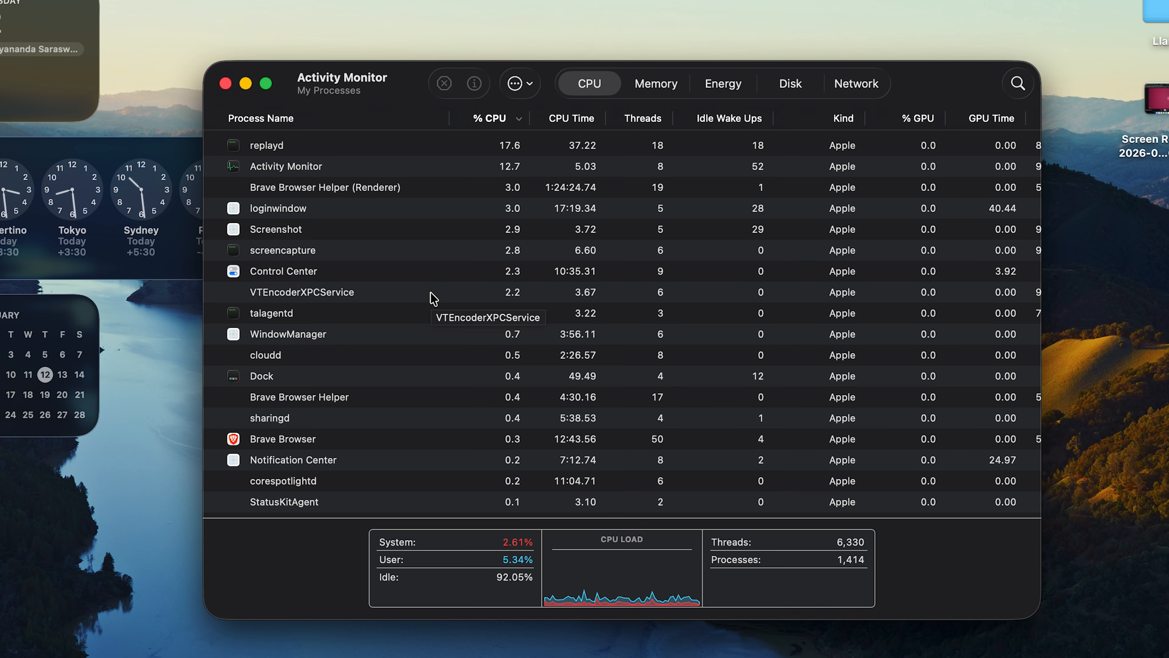
left_click(226, 84)
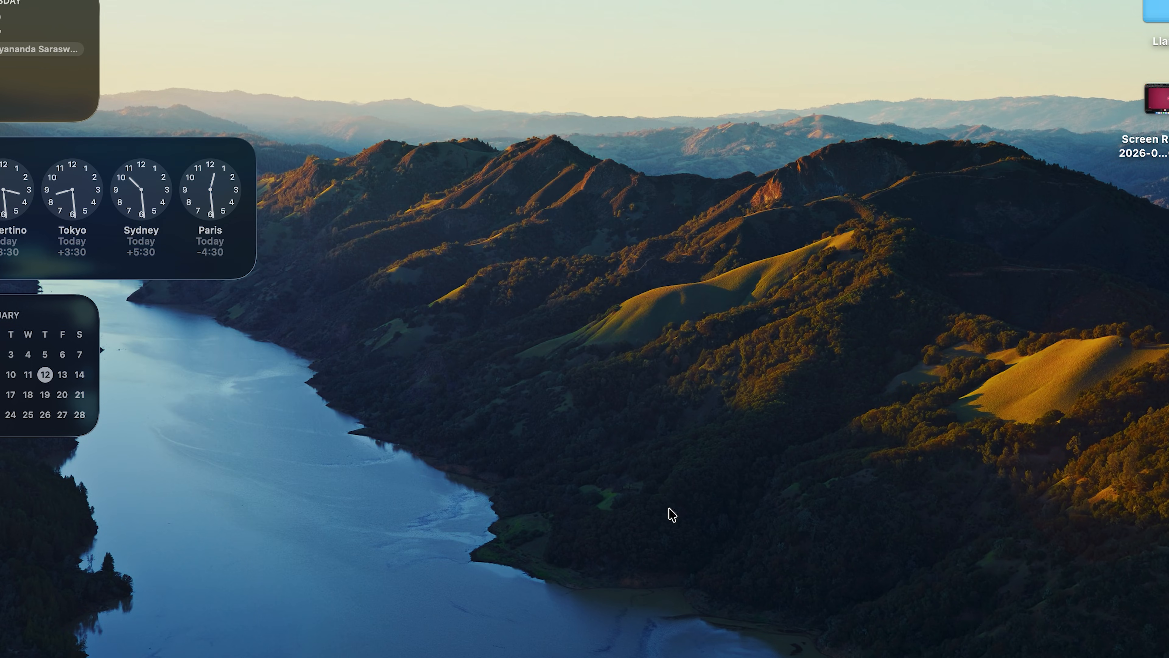
Step: Open App Store, System Settings, Notes and Safari from the Dock
left_click(576, 615)
left_click(624, 614)
left_click(528, 610)
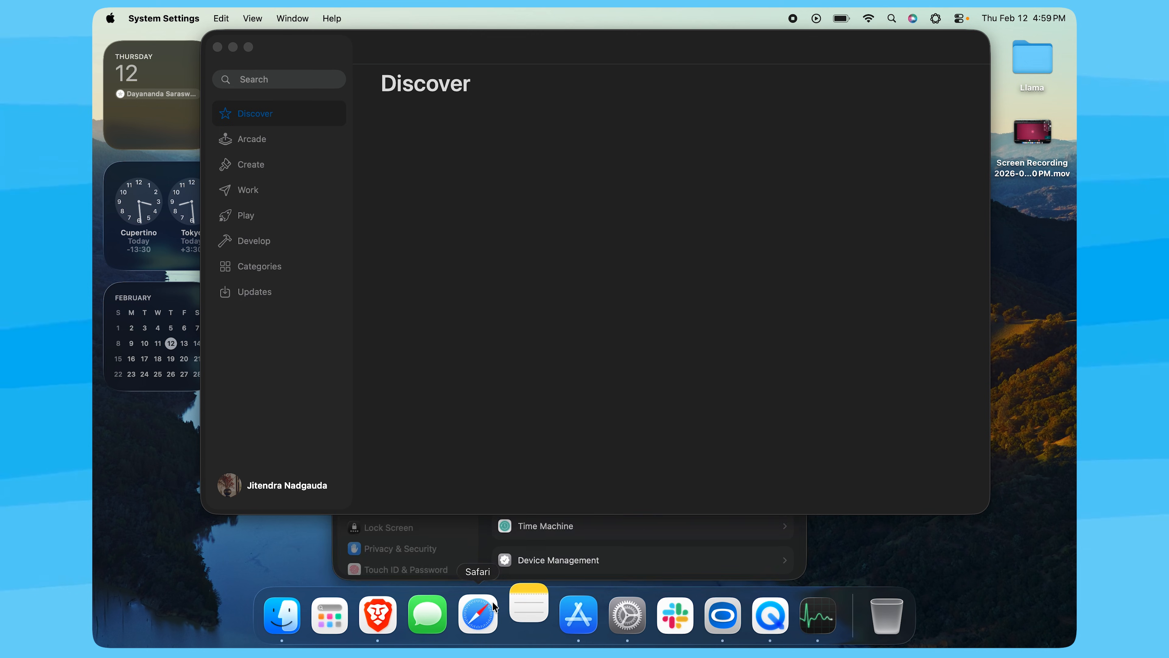
left_click(493, 607)
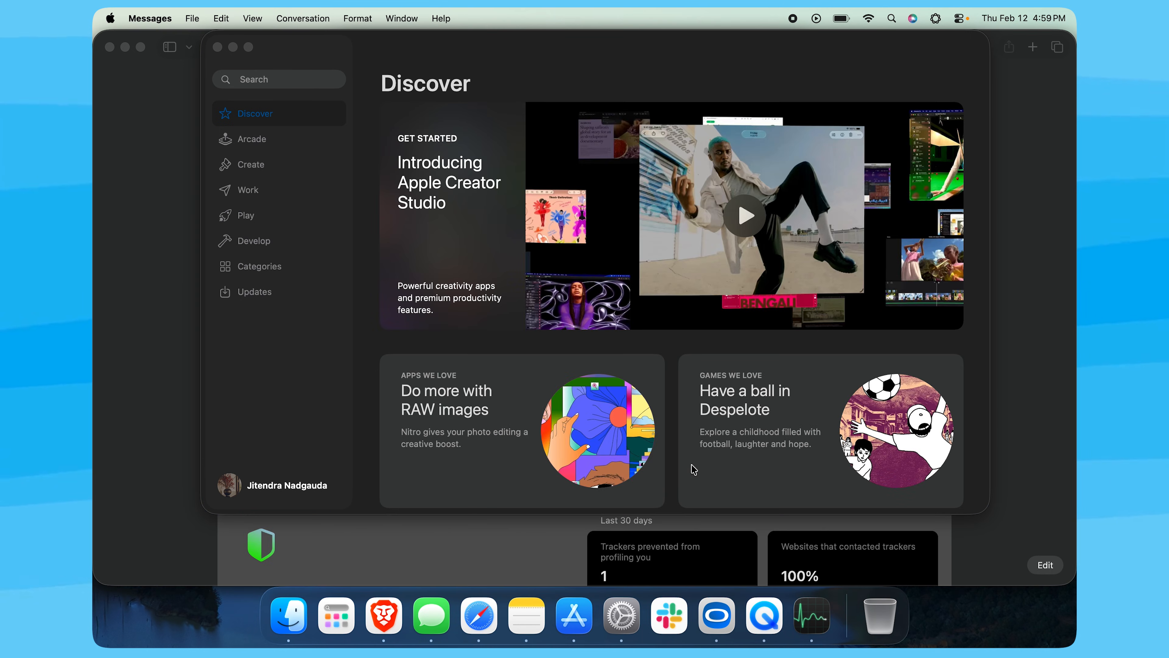
Step: Close the App Store window and the Safari window without quitting the apps
left_click(233, 46)
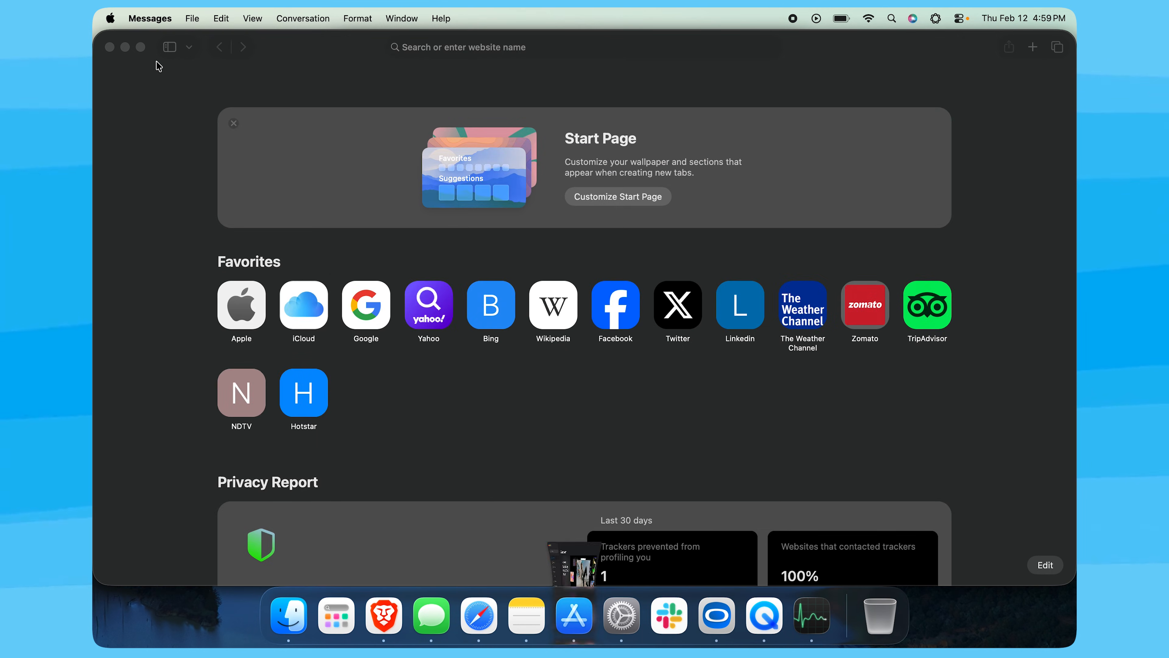
left_click(125, 47)
left_click(125, 47)
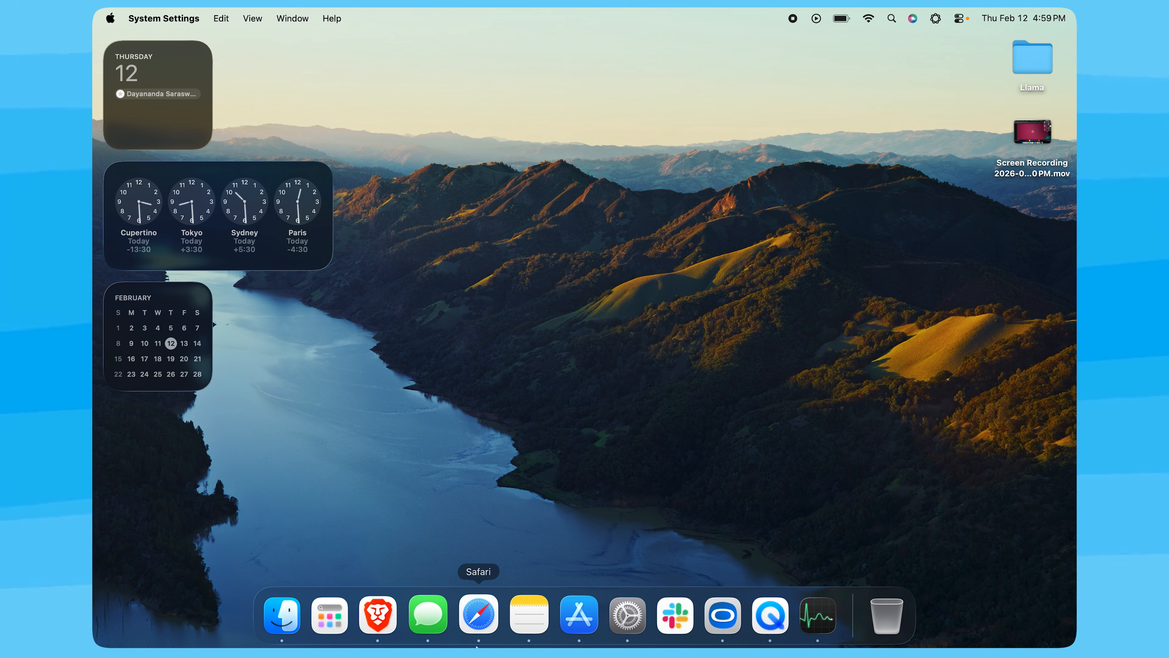
Step: Open Messages and quit it from its Dock icon's menu
left_click(433, 615)
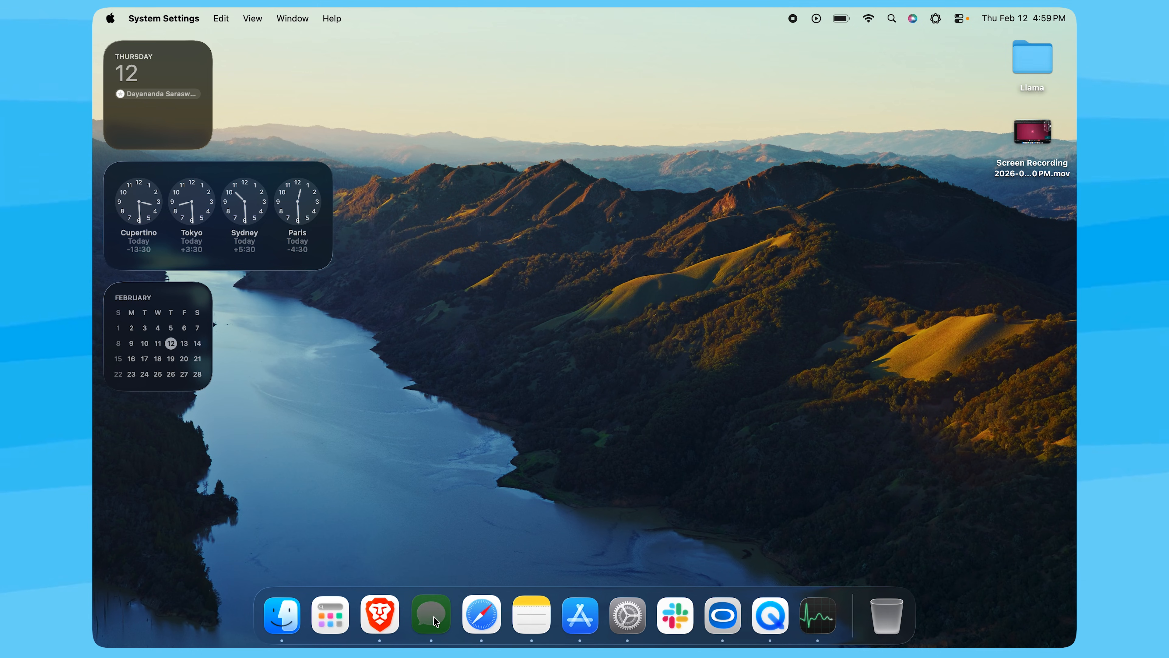
right_click(434, 616)
left_click(472, 557)
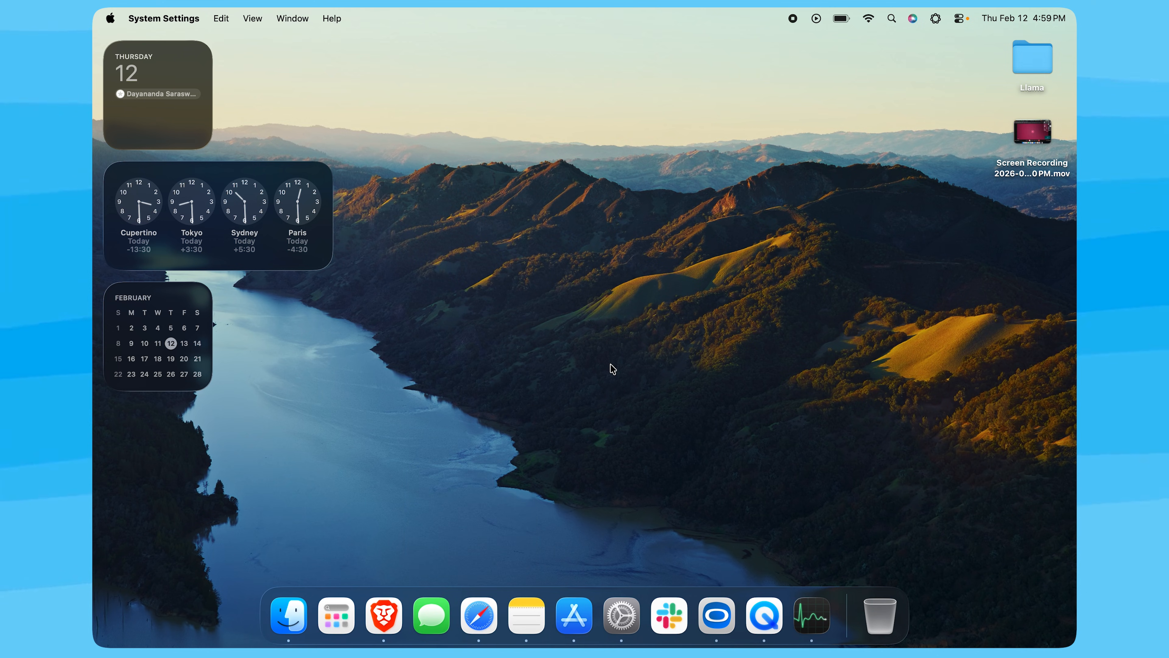
Step: Open Safari and Notes from the Dock, quitting each app right after it opens
left_click(481, 620)
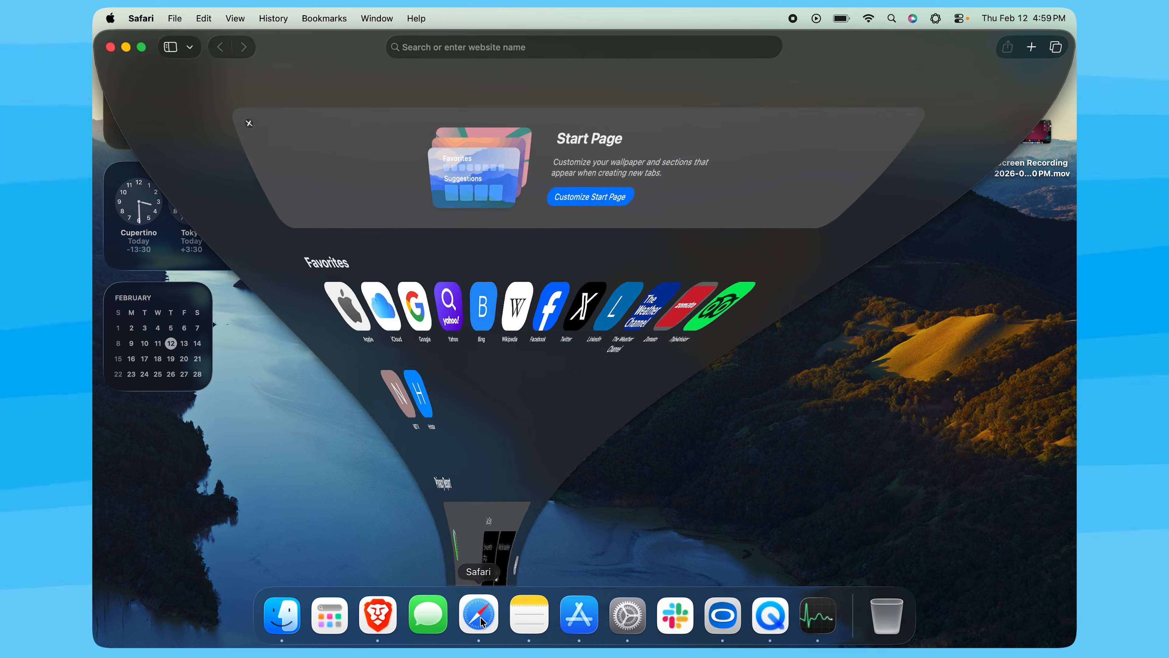
key("super+q")
left_click(534, 619)
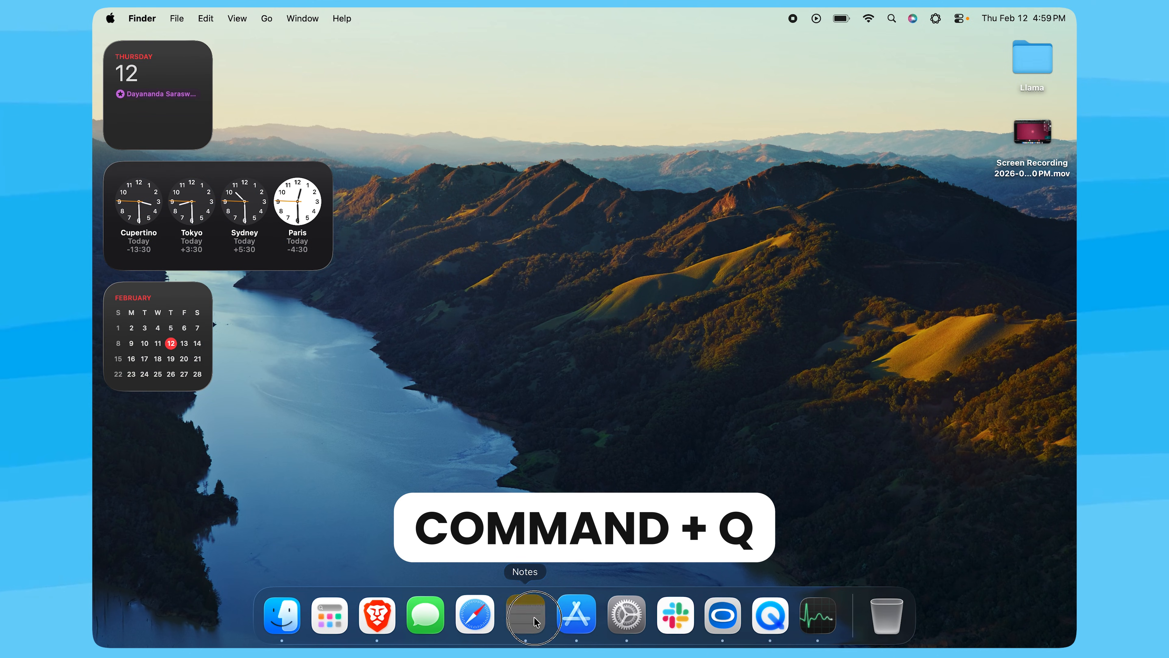
key("super+q")
Step: Open App Store from the Dock and quit it right away
left_click(573, 618)
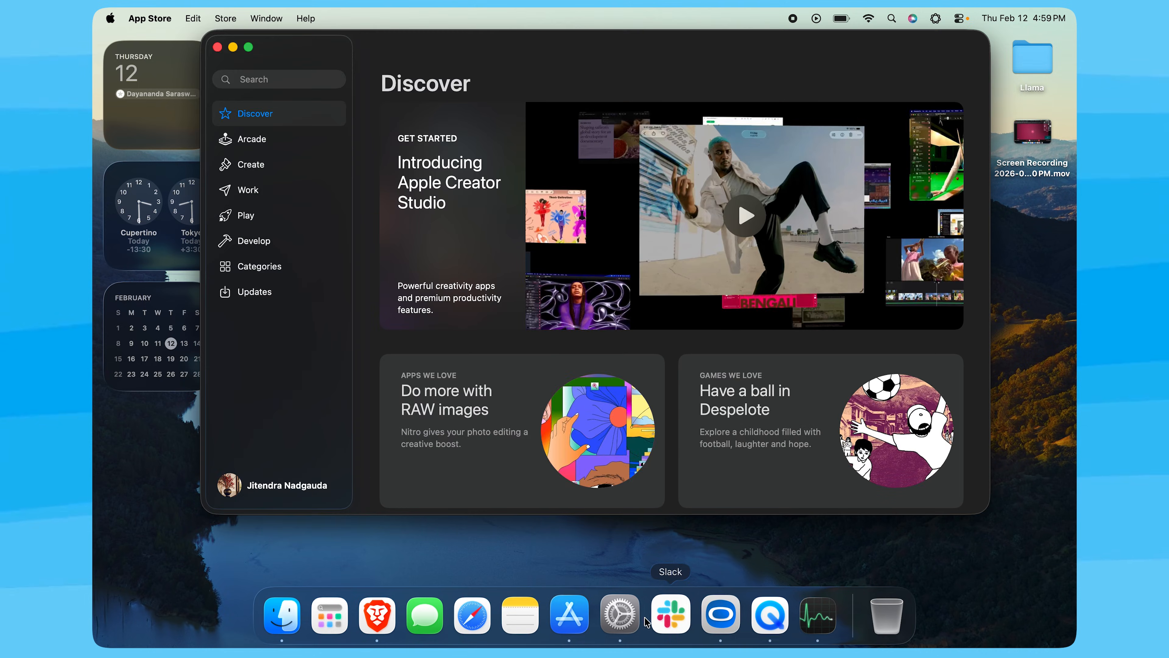
key("super+q")
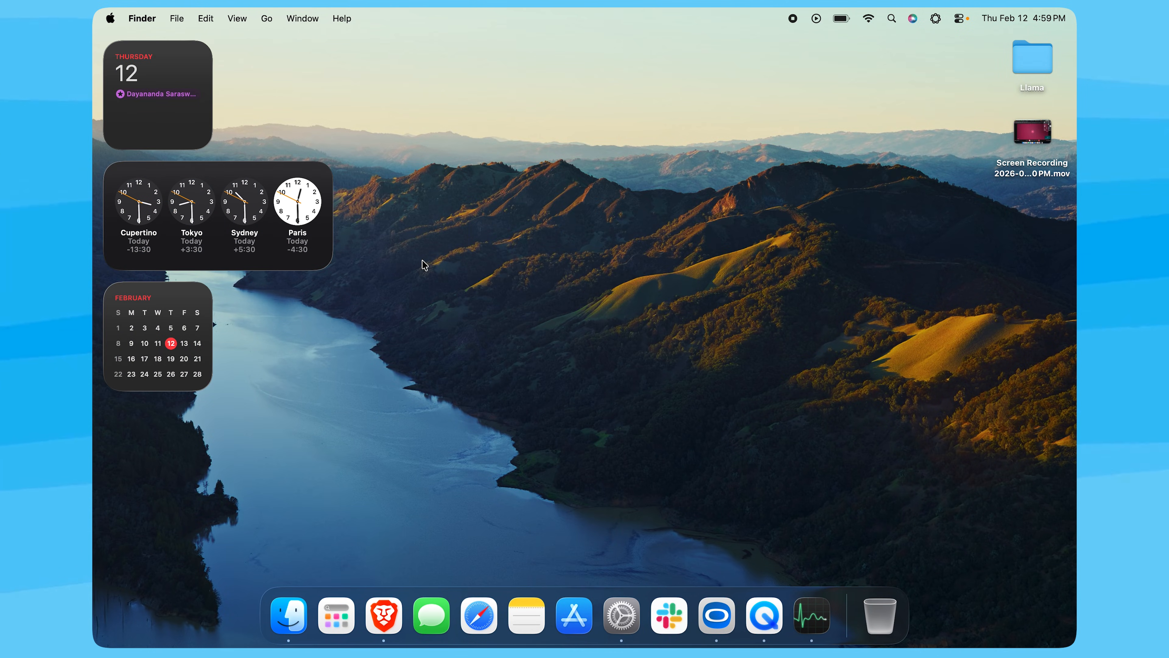
Step: Force quit Activity Monitor, OpenMTP and System Settings together from the Force Quit Applications window, then close that window
left_click(110, 19)
left_click(475, 114)
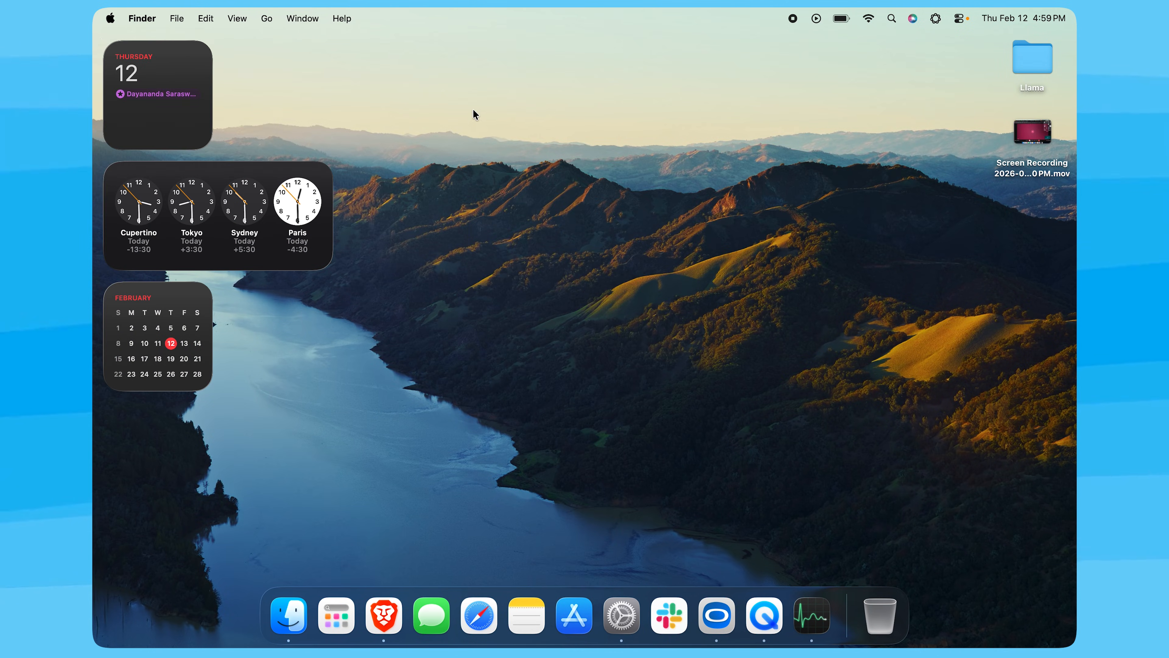
left_click(110, 18)
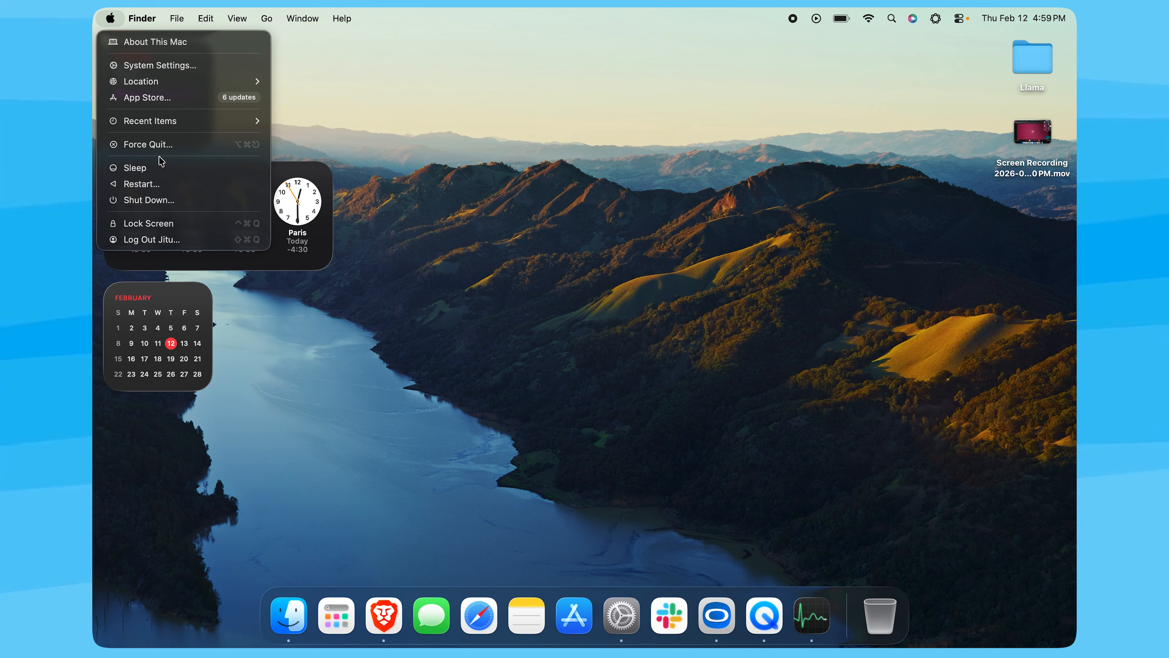
left_click(159, 144)
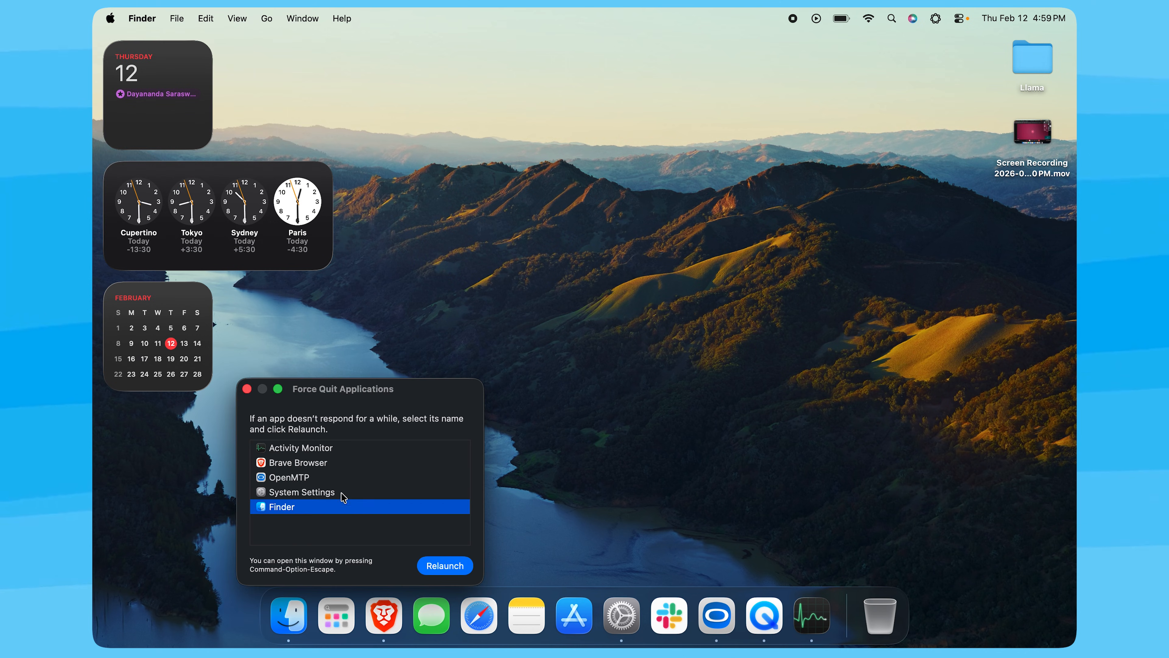
left_click(343, 482)
left_click(331, 507, "shift")
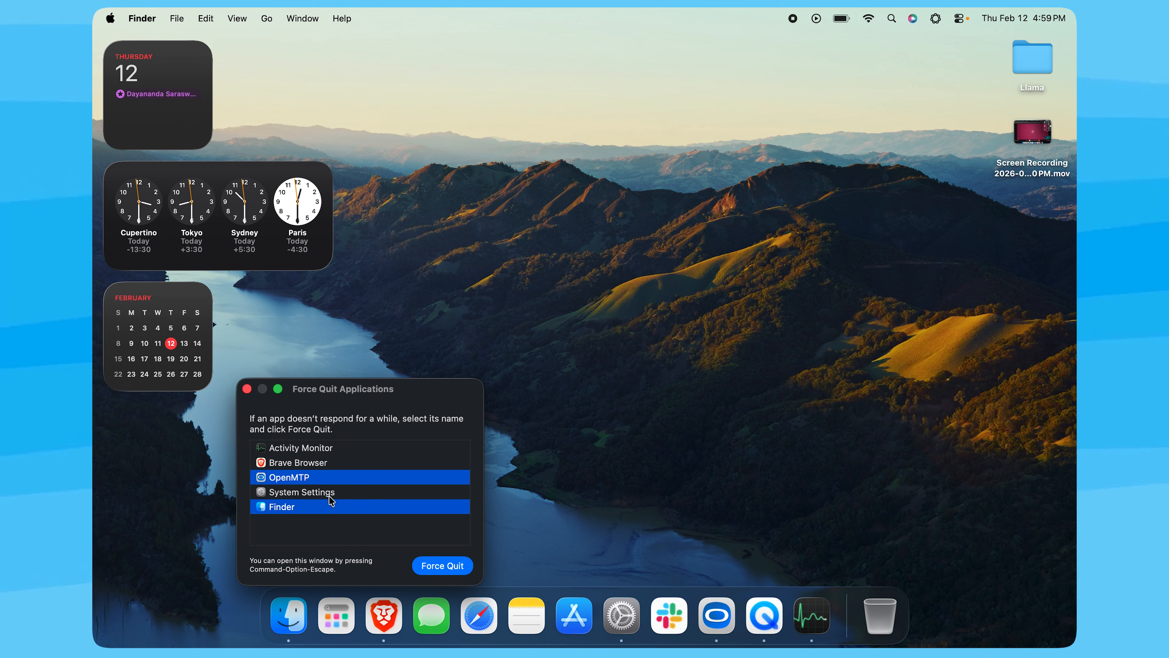
left_click(310, 507, "super")
left_click(323, 448, "super")
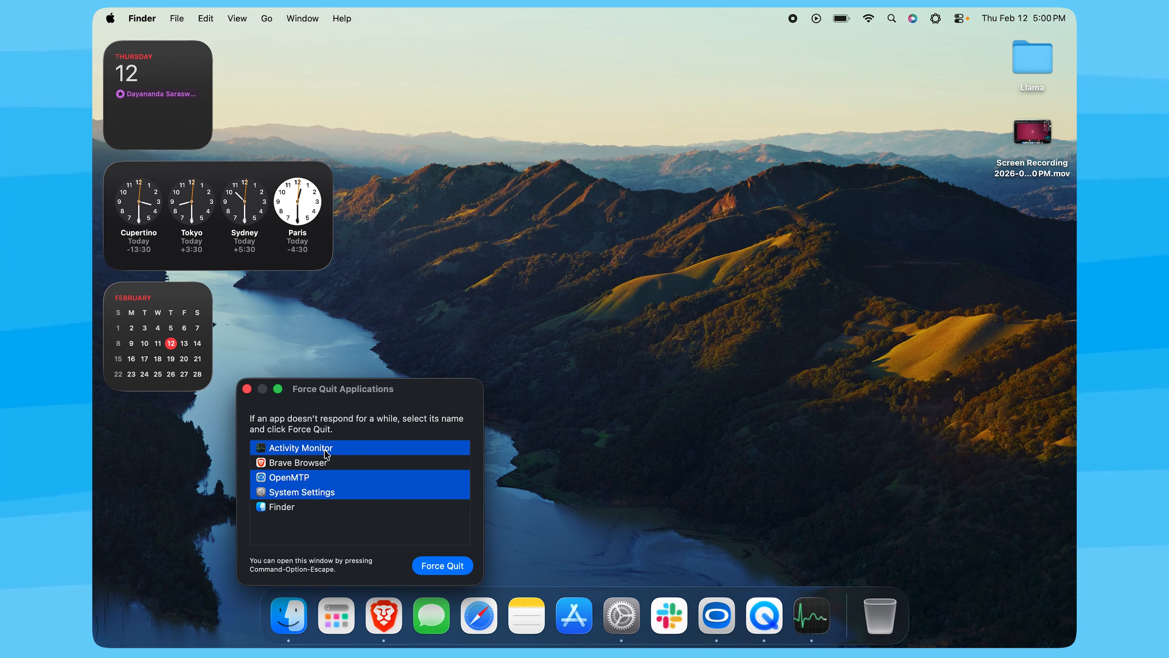
left_click(443, 565)
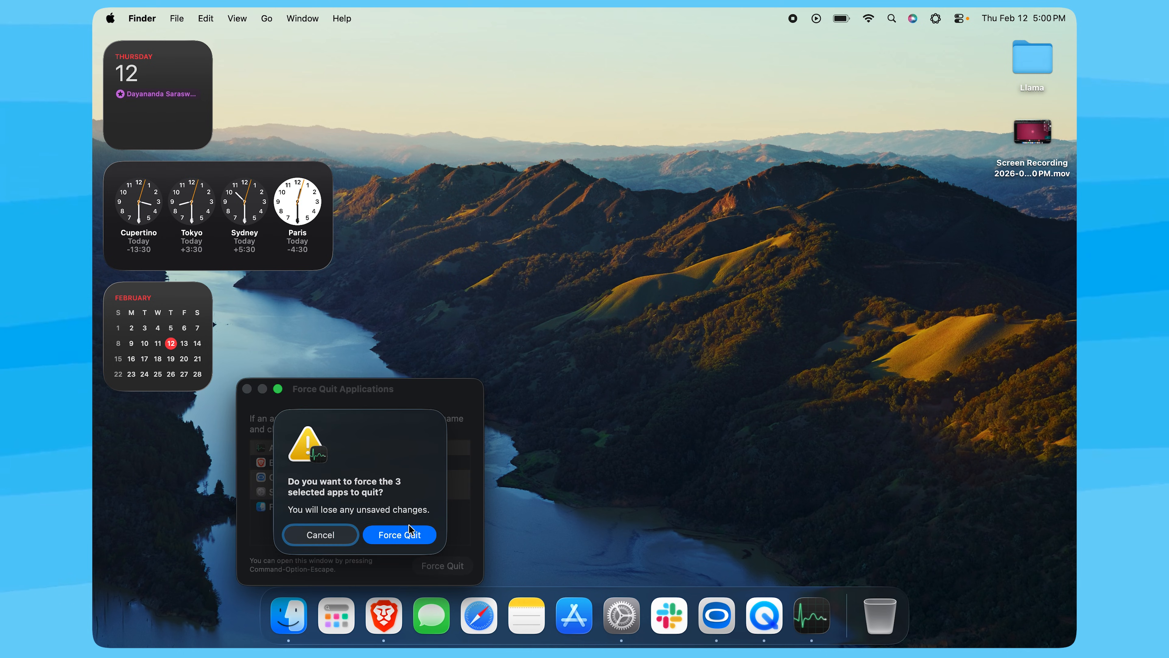
left_click(407, 534)
key("super+w")
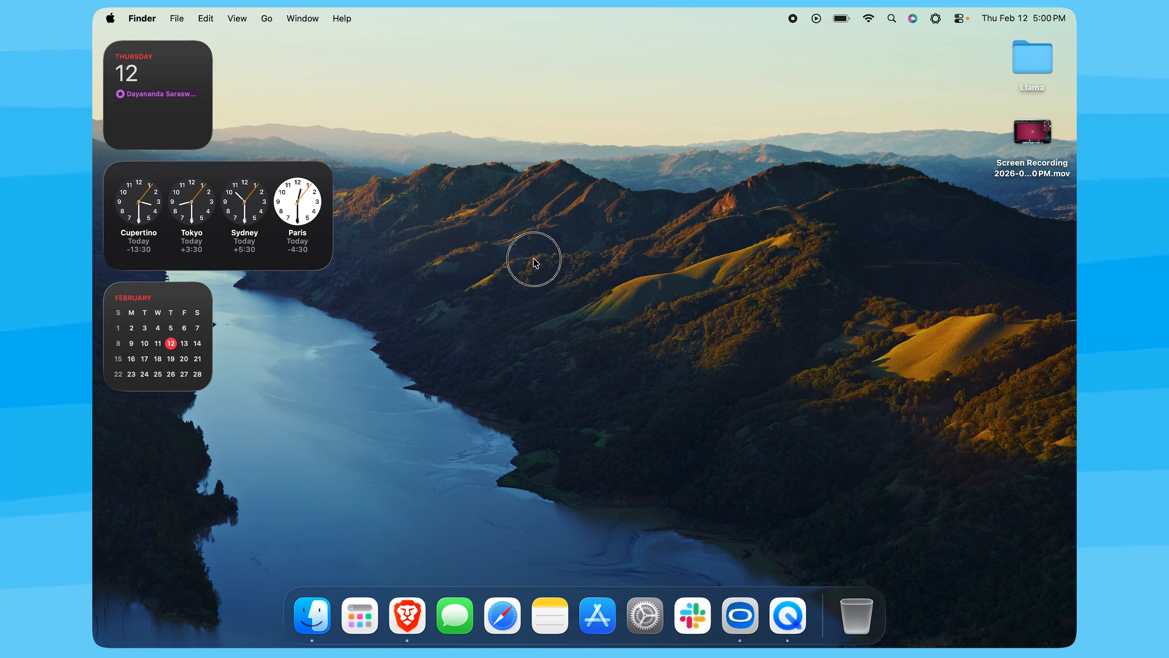